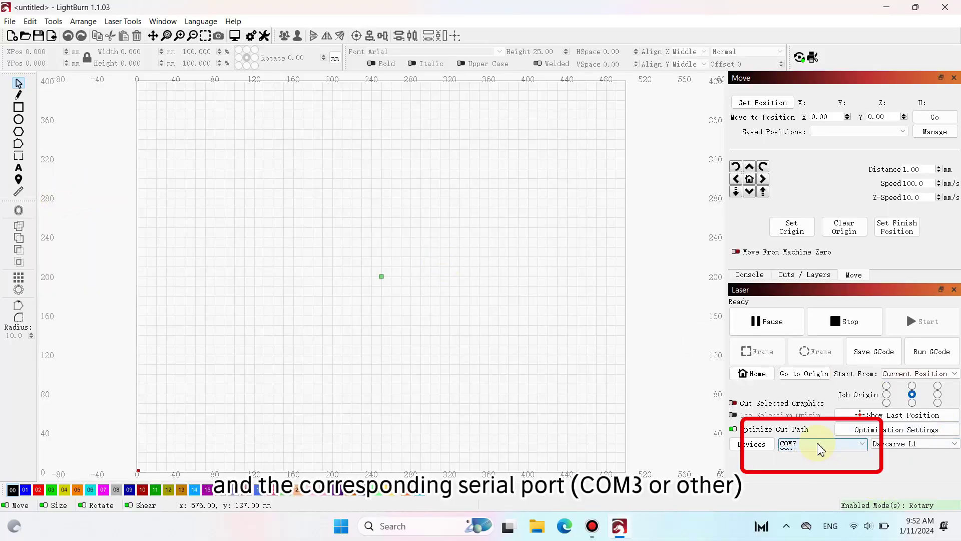
Step: Connect the laser through serial port COM7 in the Laser panel
click(820, 444)
click(809, 461)
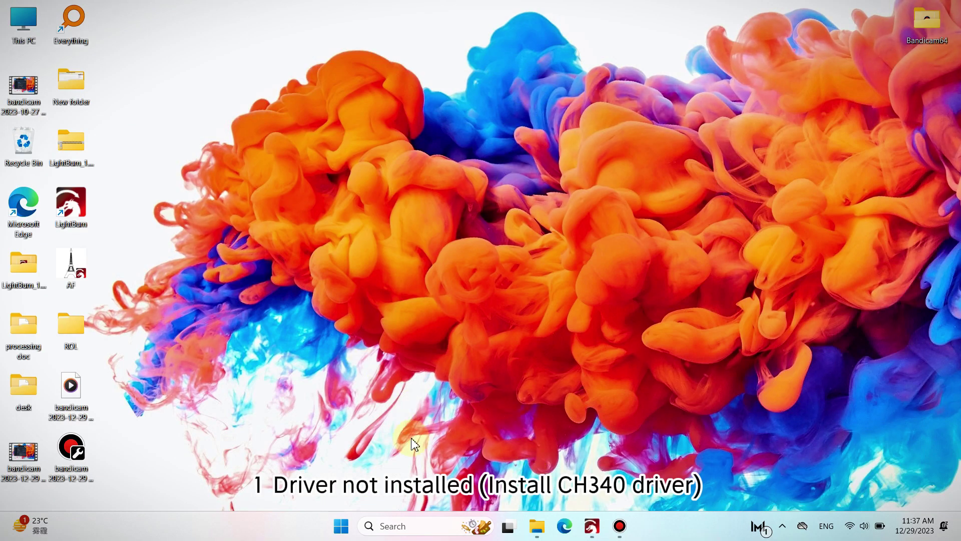
Step: Install the CH340 driver by running CH340_341(3) from ROL > CH340 and confirming success
double_click(71, 326)
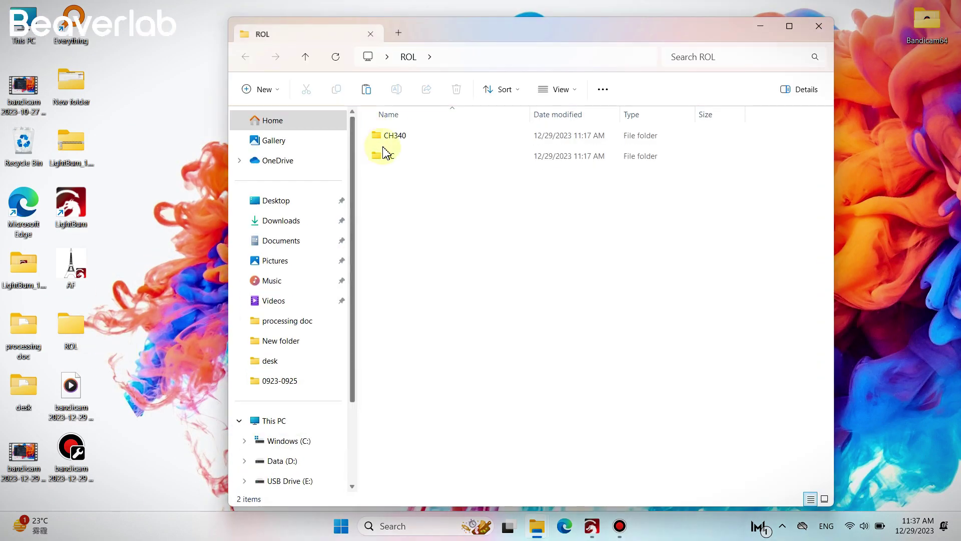
double_click(393, 134)
double_click(407, 136)
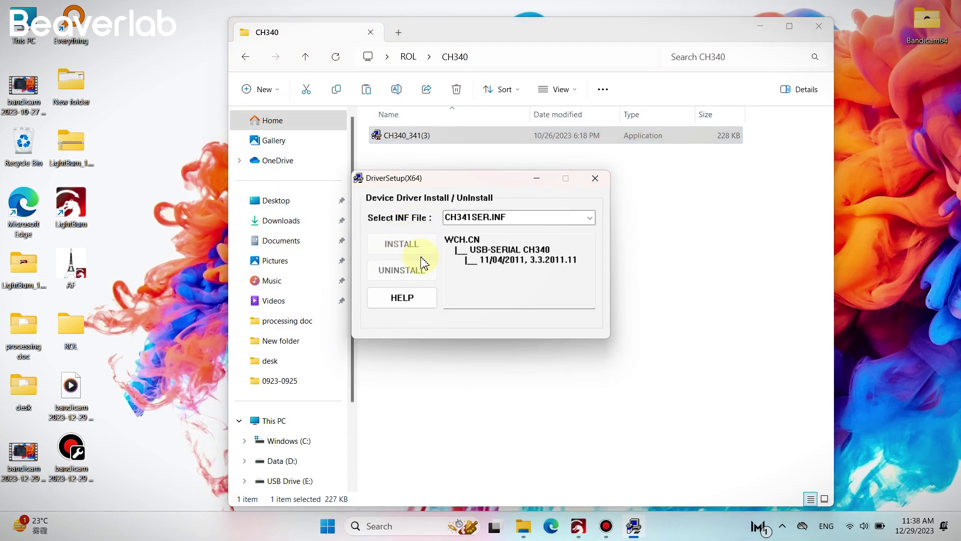
click(509, 302)
click(595, 178)
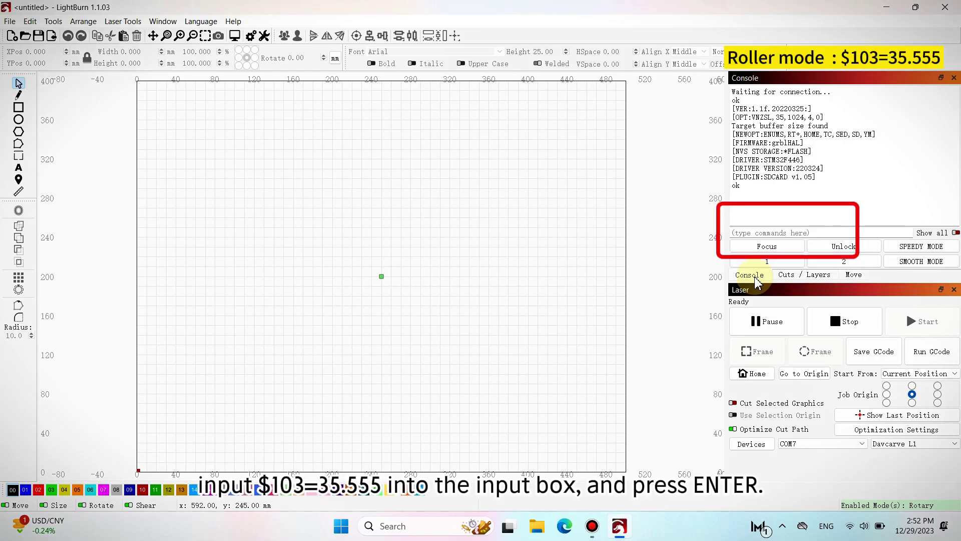
Step: Send the roller-mode setting $103=35.555 to the controller from the Console
click(775, 234)
text($)
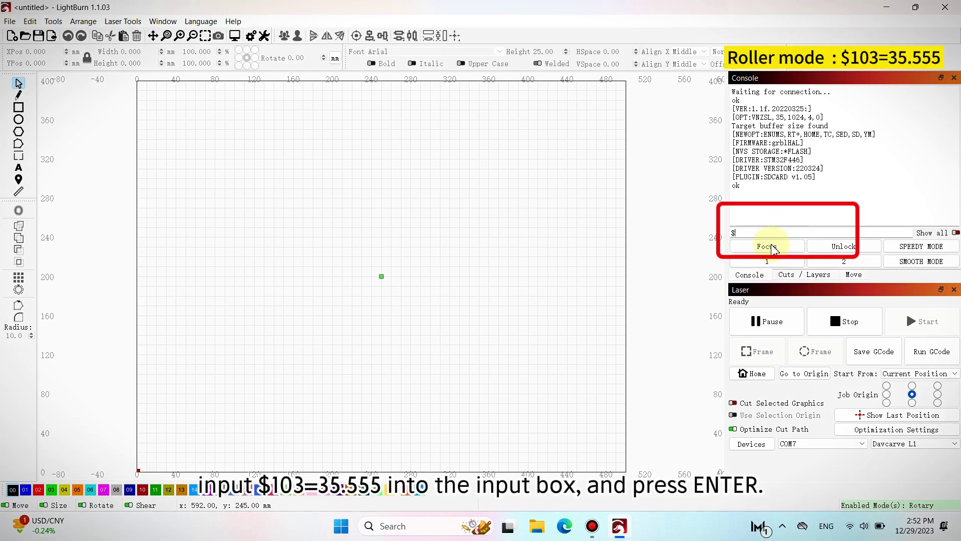
text(103=3)
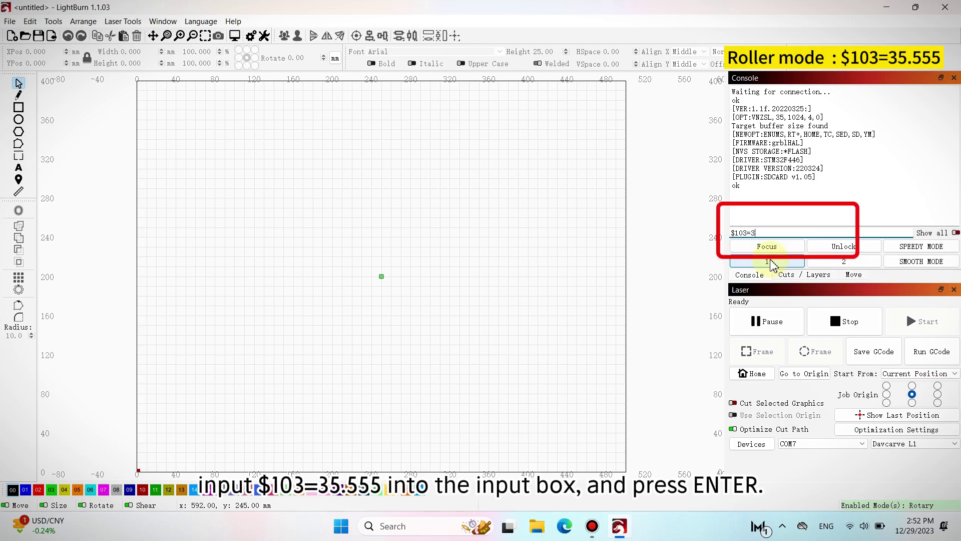
text(5.555)
key(Return)
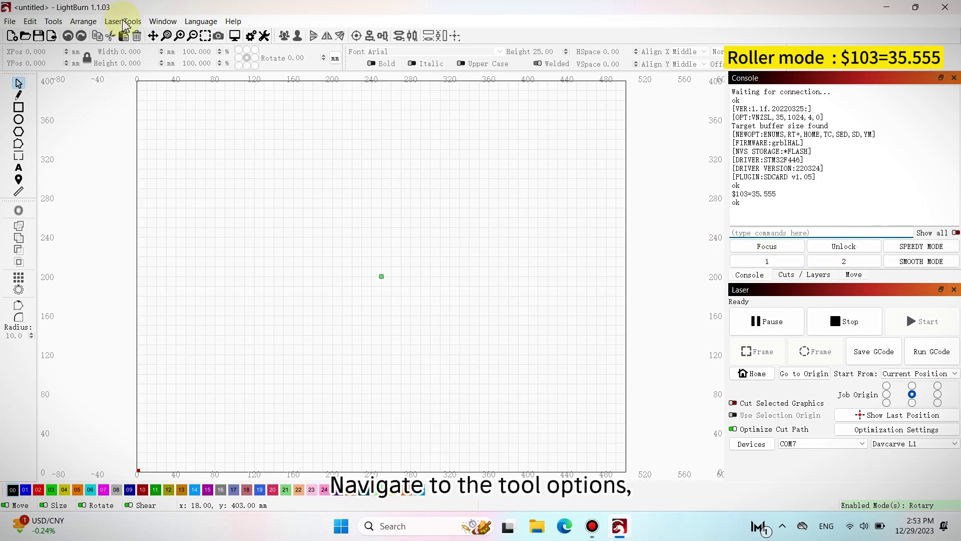
Step: Enable a Roller rotary with 17 mm roller and 55 mm object diameter, starting from Current Position
click(123, 22)
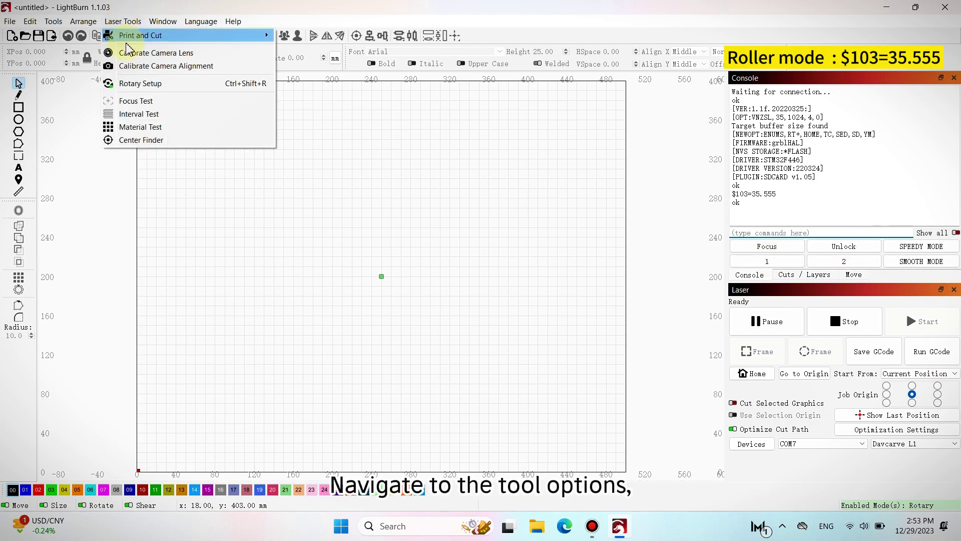
click(133, 82)
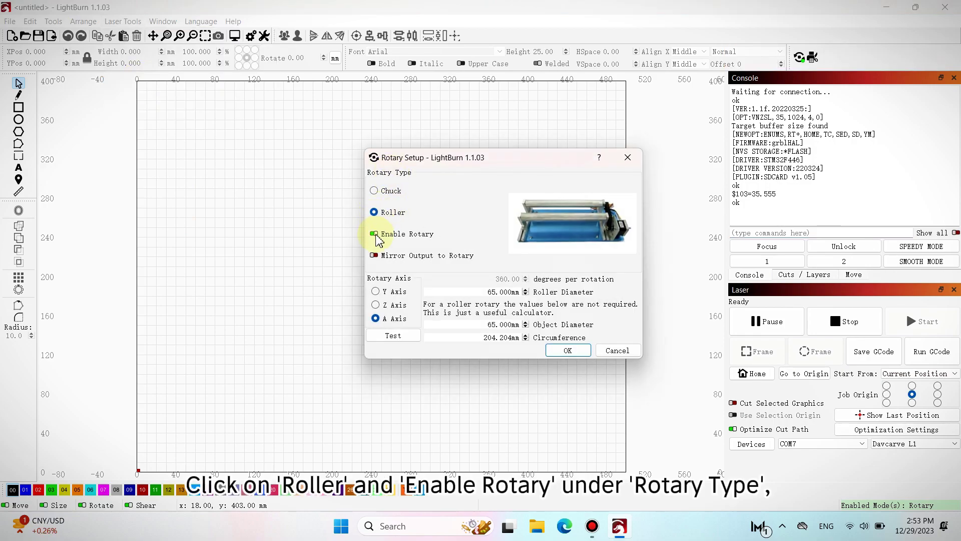
double_click(492, 290)
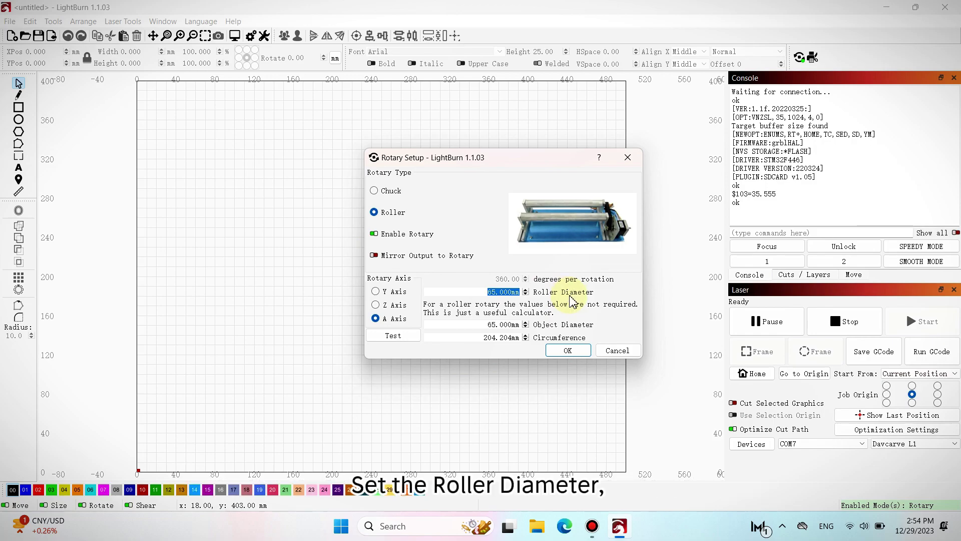
text(17mm)
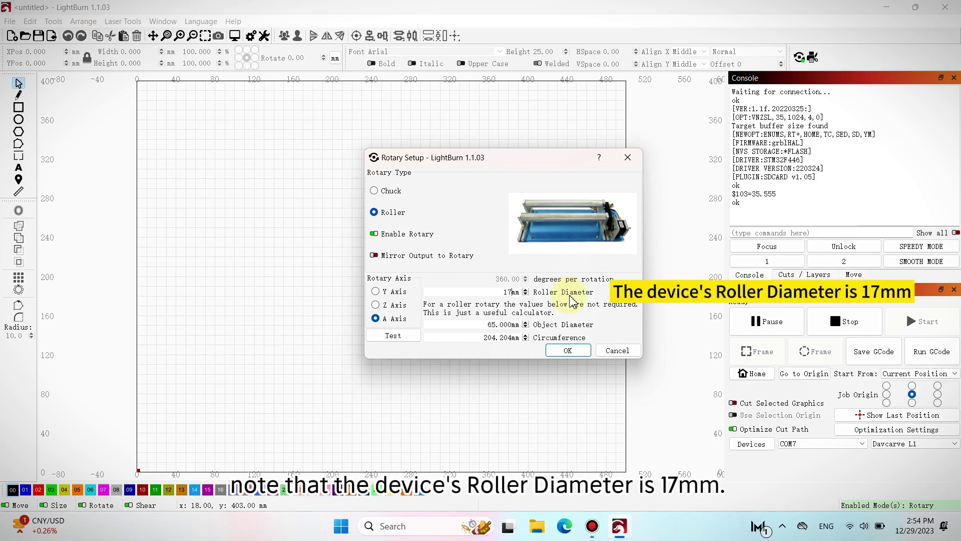
click(502, 325)
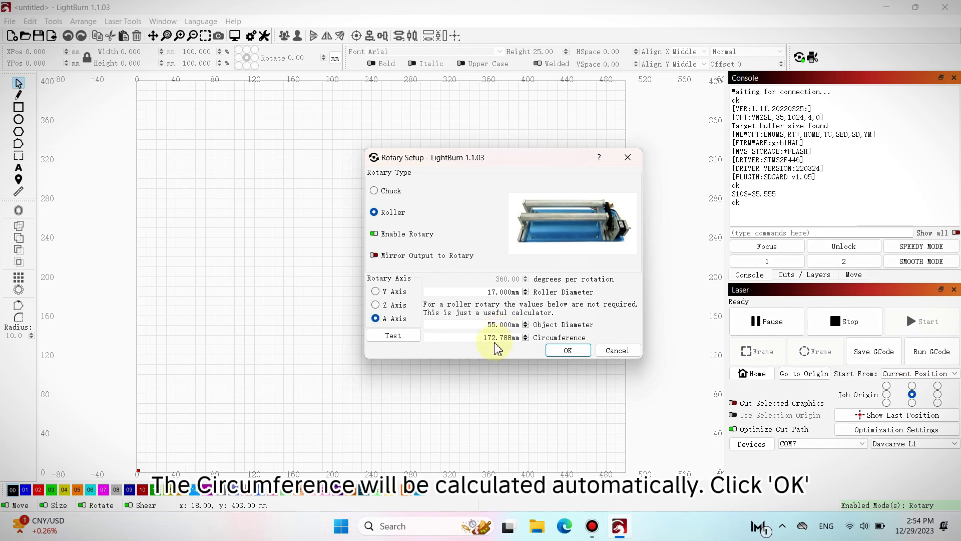
click(561, 350)
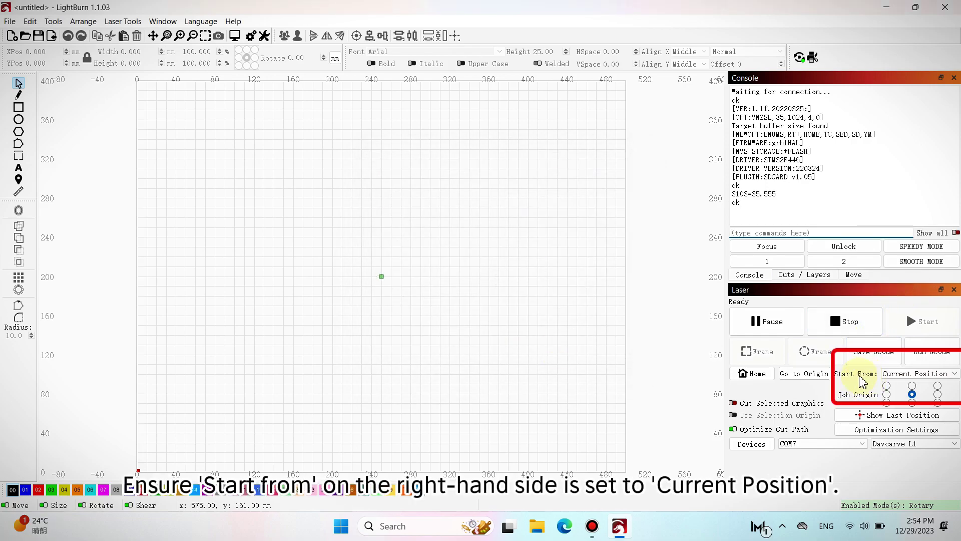
click(907, 374)
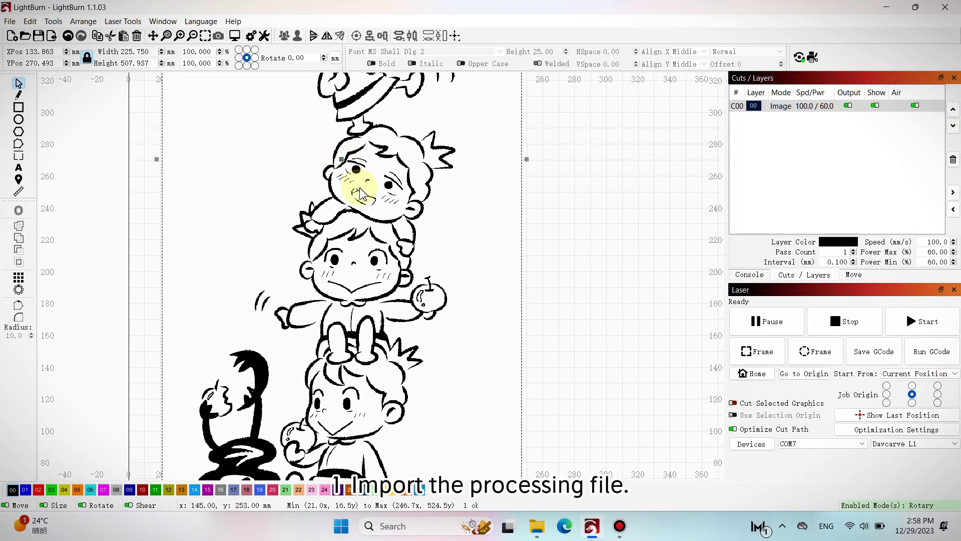
Step: Scale and centre the jb picture, trace it into vectors and delete the original bitmap
scroll(362, 193, down, 3)
drag(457, 422, 380, 239)
drag(358, 154, 480, 317)
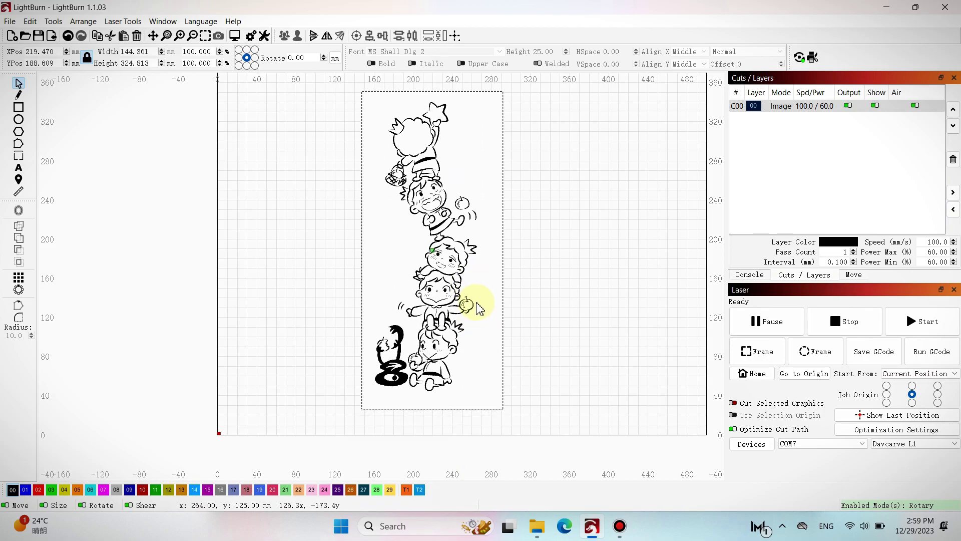
right_click(450, 220)
click(488, 399)
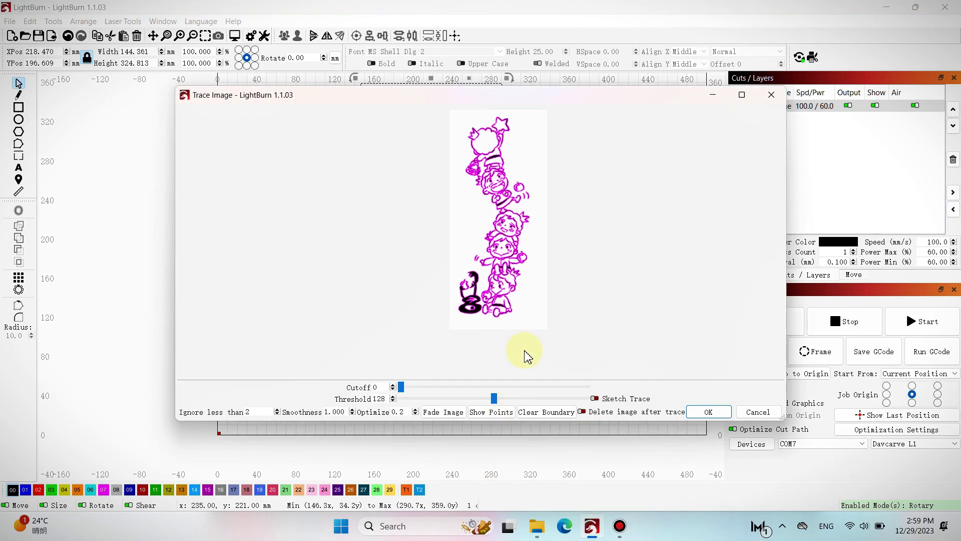
click(708, 412)
key(Delete)
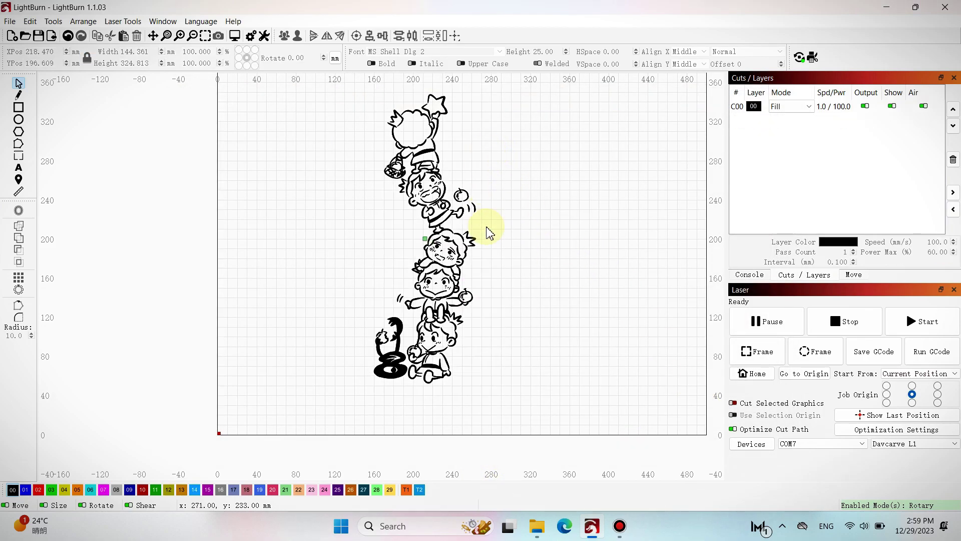
Step: Resize the traced artwork to 100 mm tall and review its Fill layer at 1.0 speed, 100 power
scroll(535, 117, down, 1)
key(ctrl+a)
drag(146, 63, 112, 63)
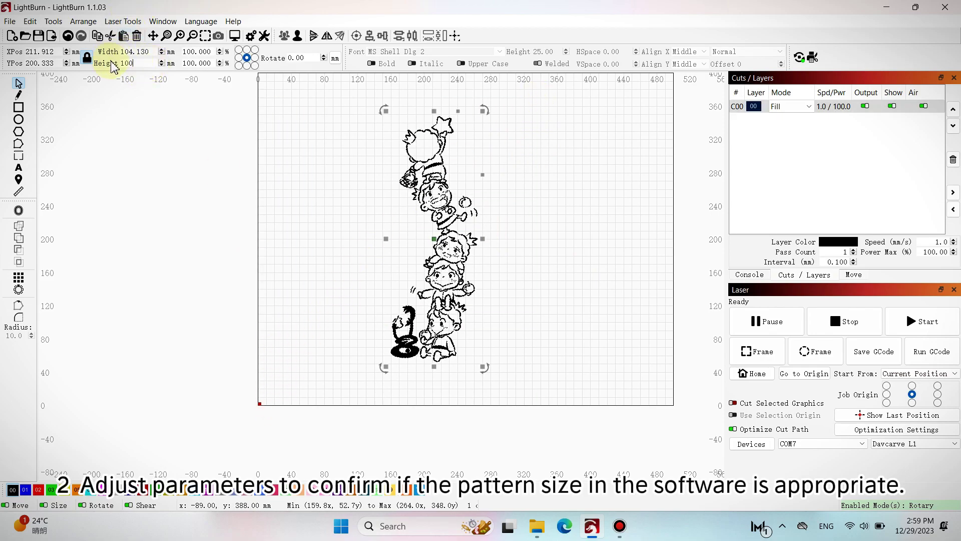
text(100)
key(Return)
click(205, 36)
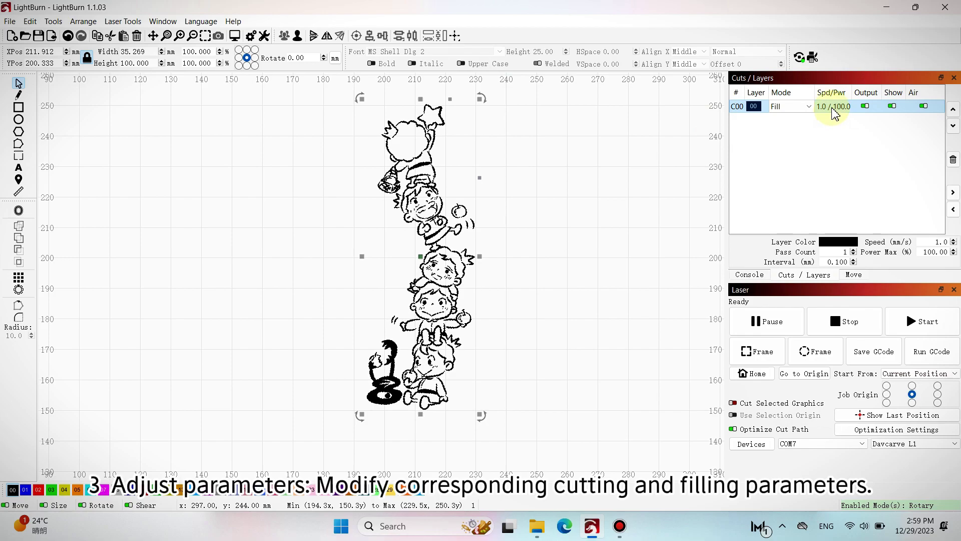
double_click(834, 107)
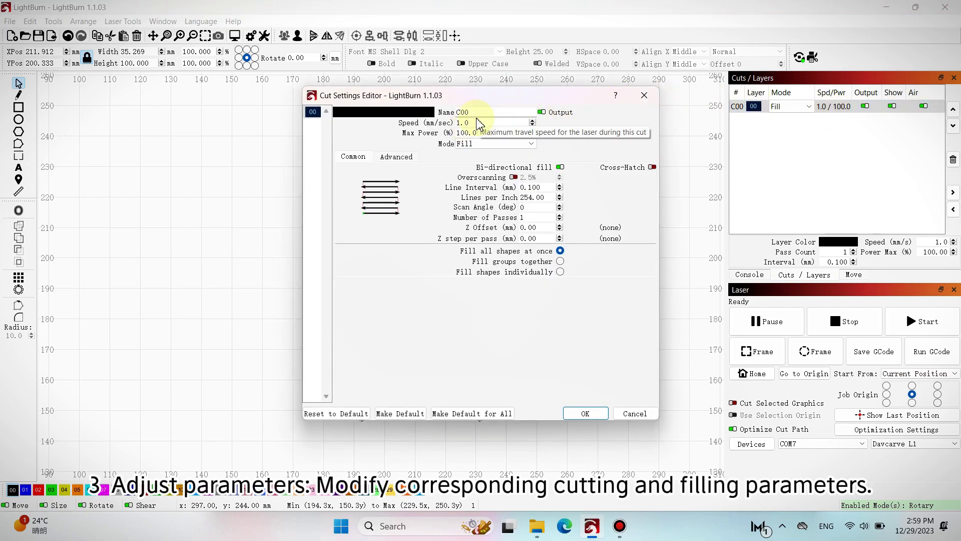
click(586, 413)
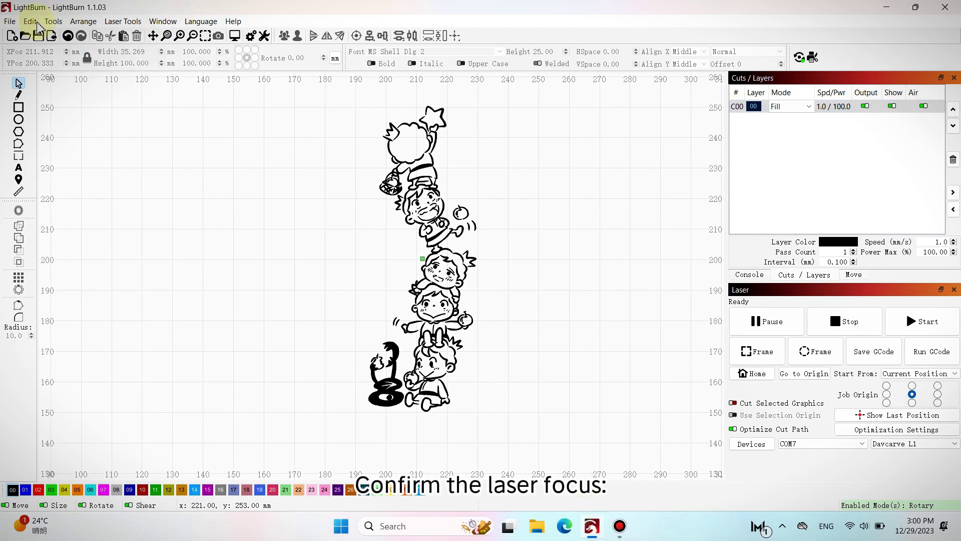
Step: Jog the laser head over the glass's highest point and lower it to Z -35 mm
click(31, 21)
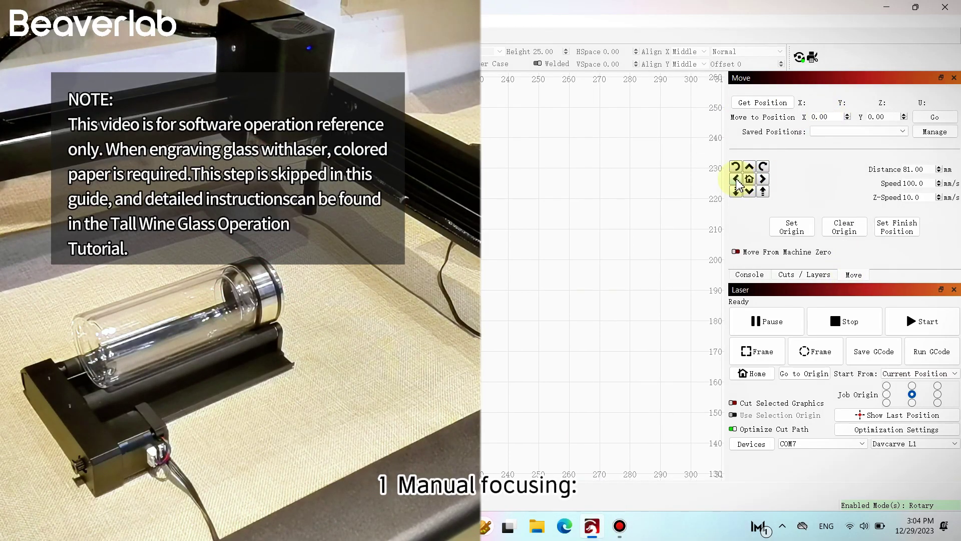
click(735, 178)
click(736, 179)
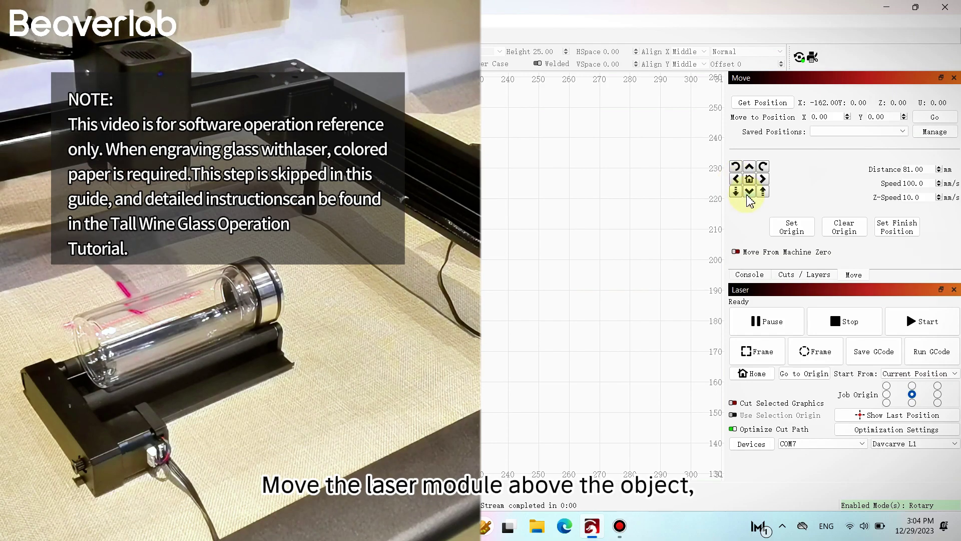
click(749, 191)
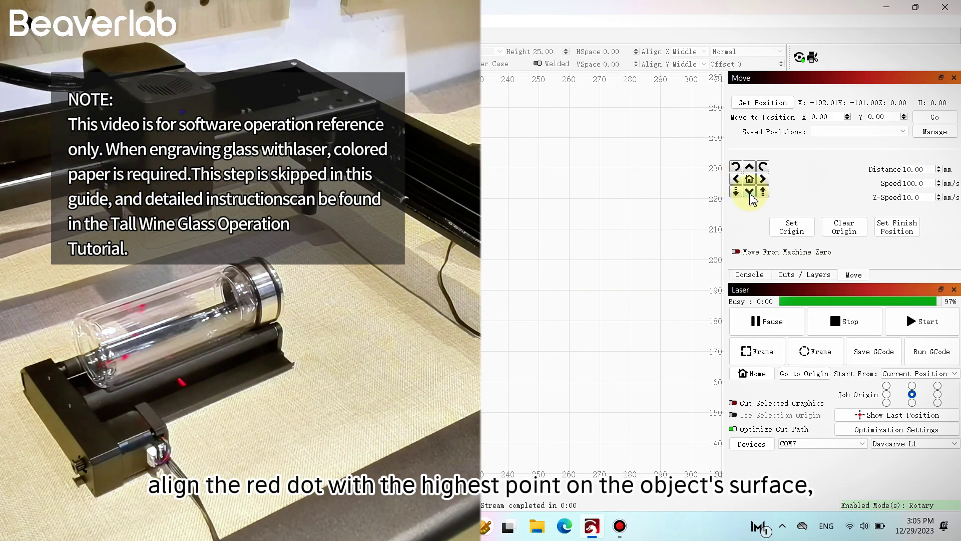
click(753, 169)
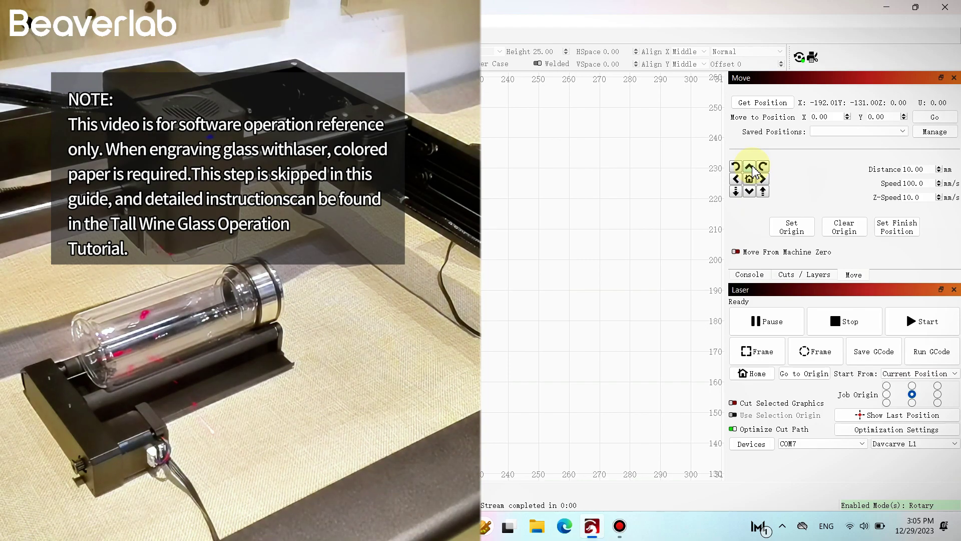
click(736, 192)
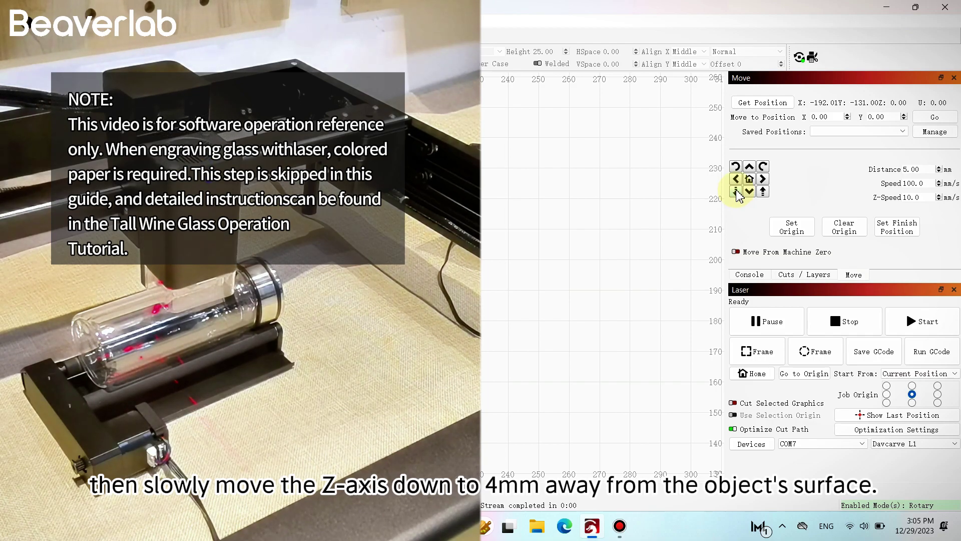
key(Tab)
click(736, 192)
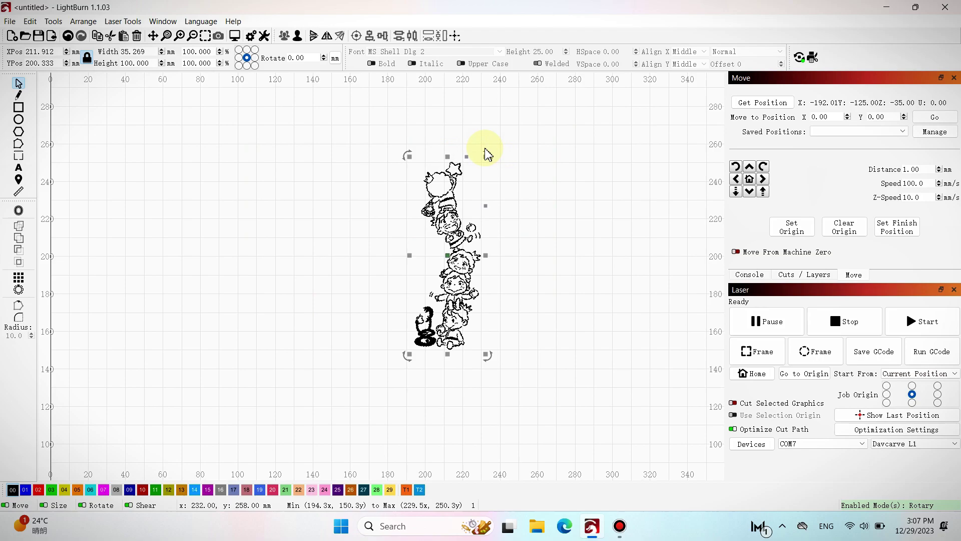
Step: Rotate the cartoon design 90° to horizontal and frame its boundary on the glass
drag(485, 157, 570, 298)
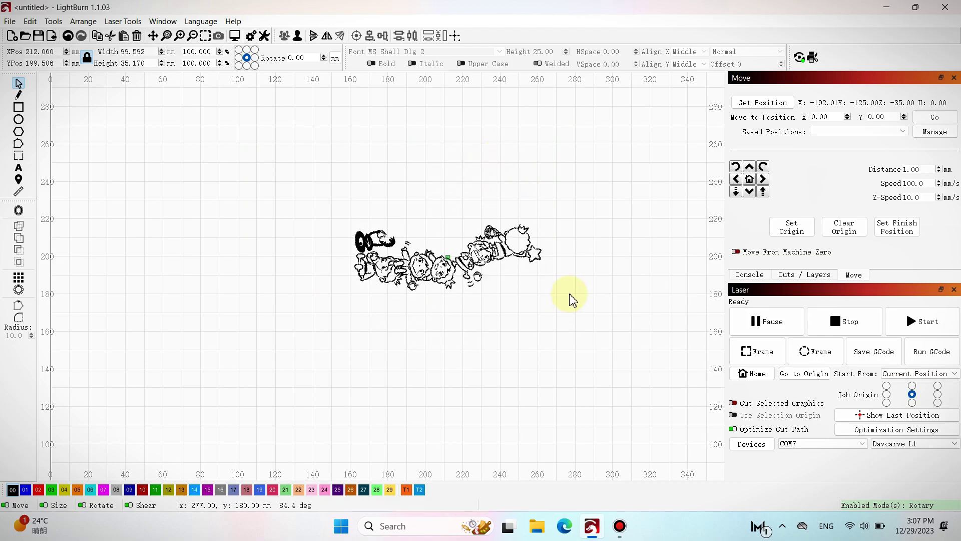
scroll(500, 248, up, 3)
scroll(501, 248, up, 2)
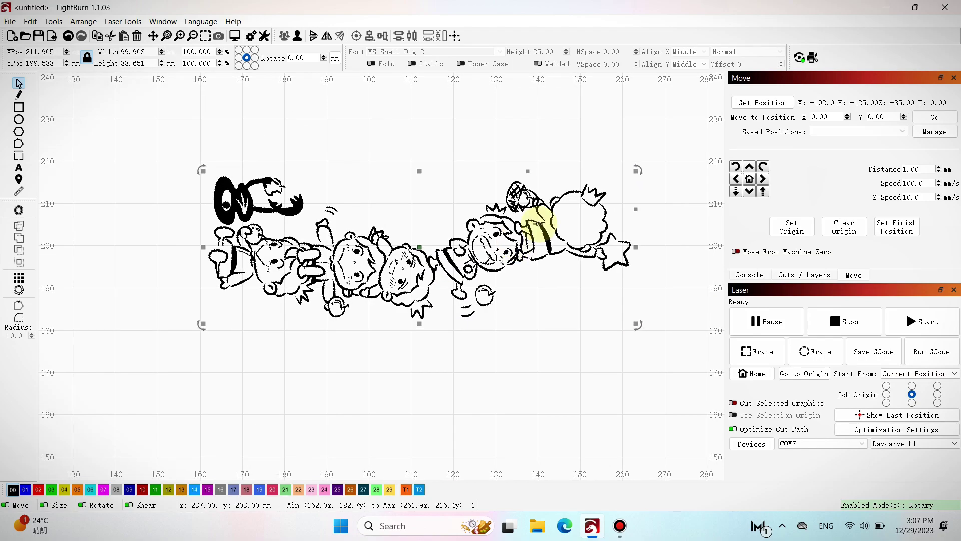
click(757, 351)
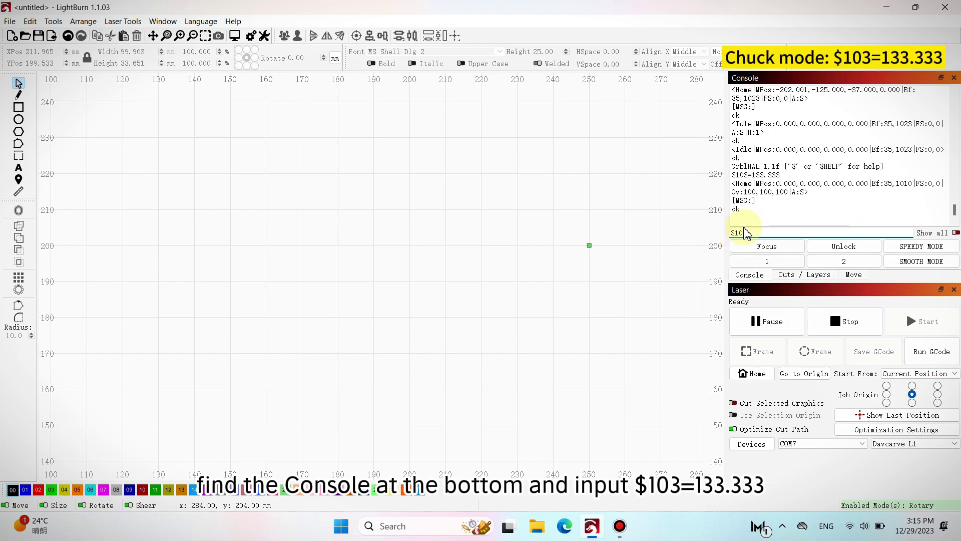
Step: Send the chuck-mode setting $103=133.333 to the controller
text(33.3)
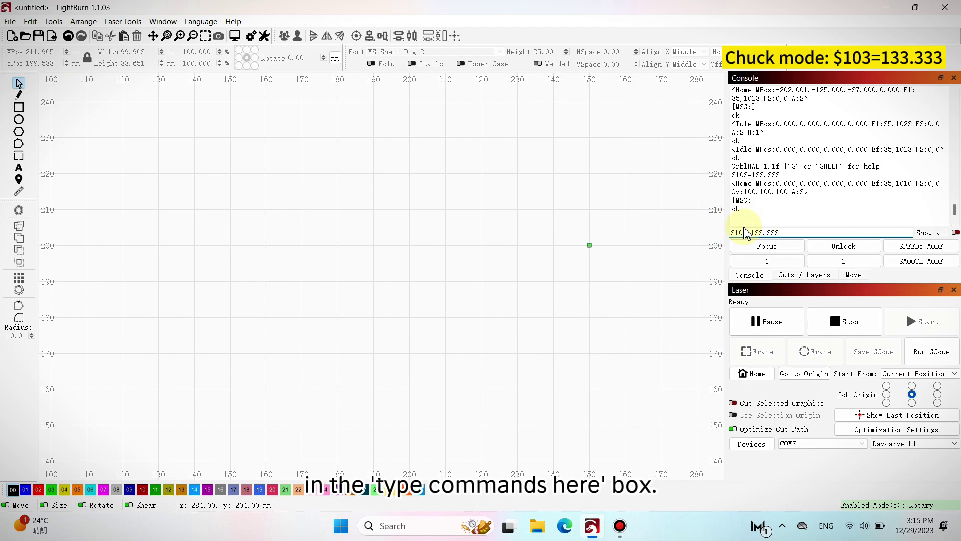
text(33)
key(Return)
click(123, 22)
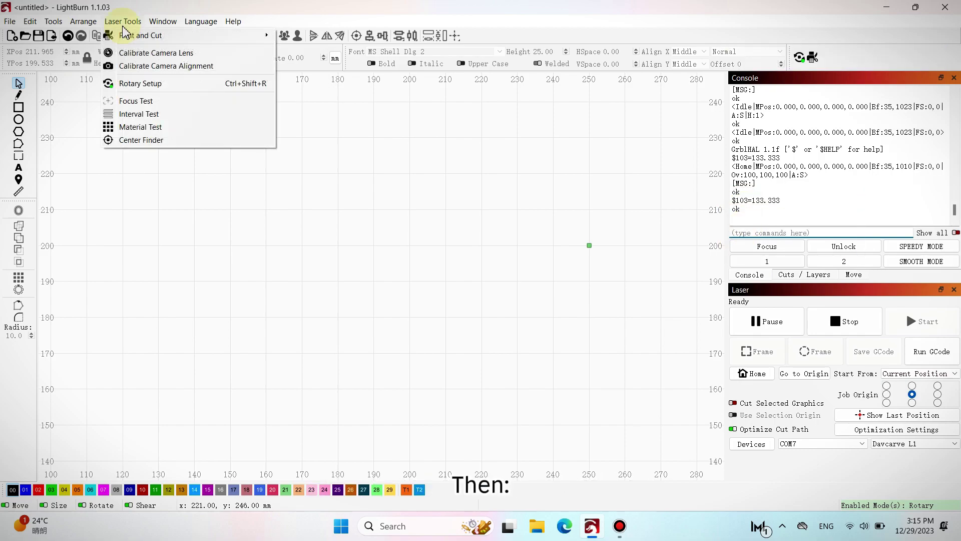
Step: Switch the rotary type to Chuck and import the leaf-and-berries image from ROL > PIC
click(153, 83)
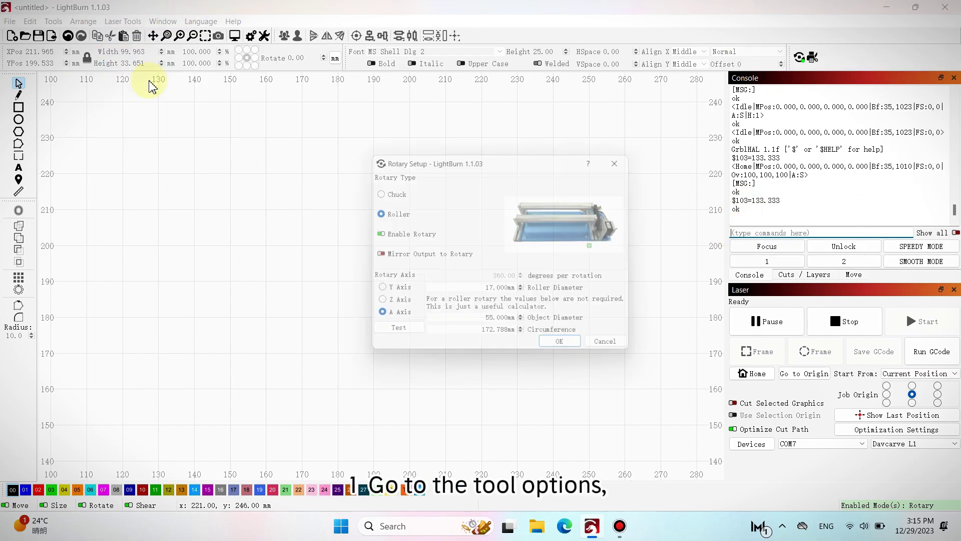
click(375, 193)
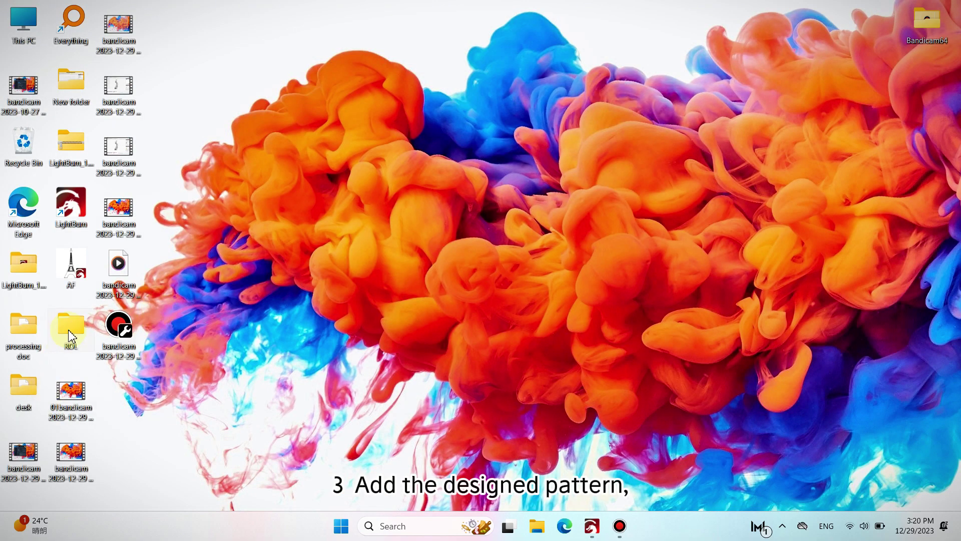
double_click(70, 336)
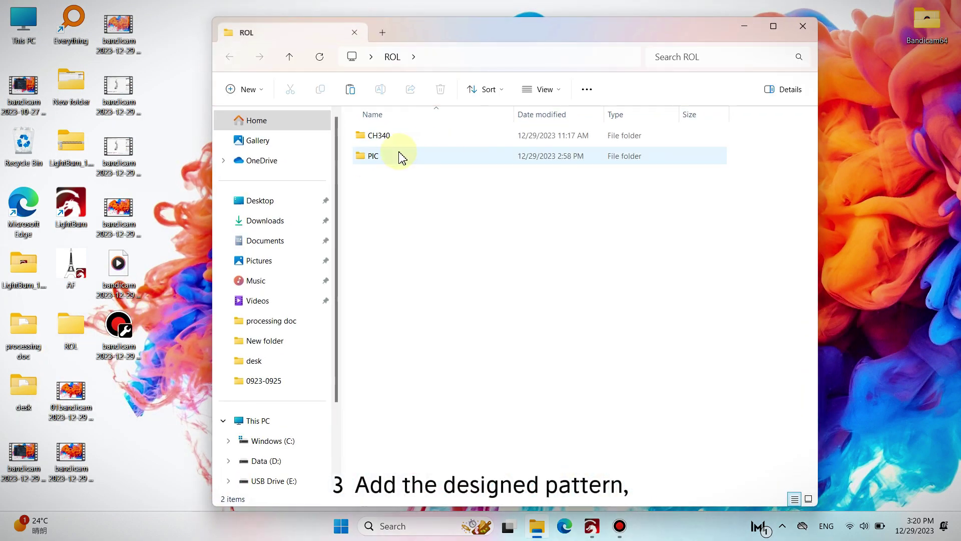
double_click(397, 157)
drag(385, 145, 370, 291)
Step: Resize the leaf pattern to 50 mm wide
drag(289, 168, 340, 224)
scroll(365, 275, up, 5)
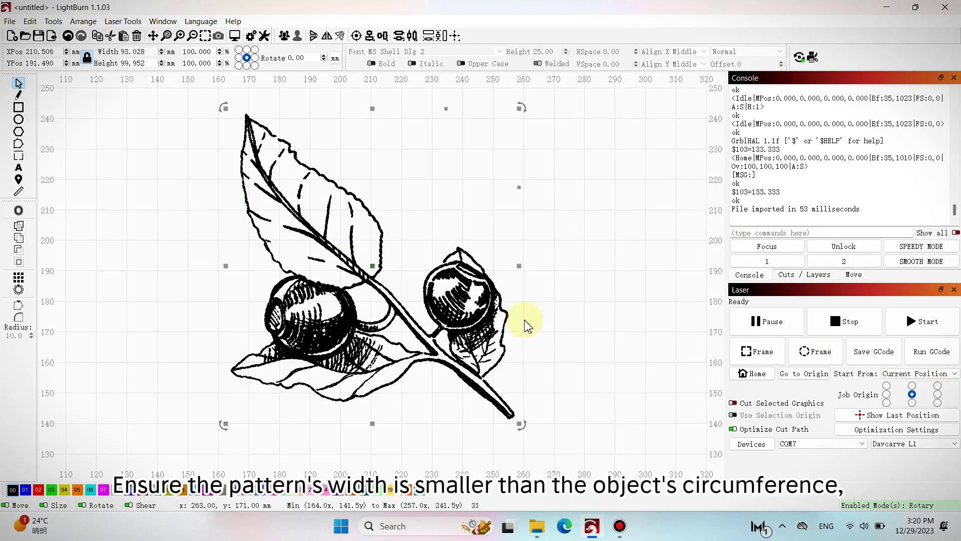
double_click(154, 52)
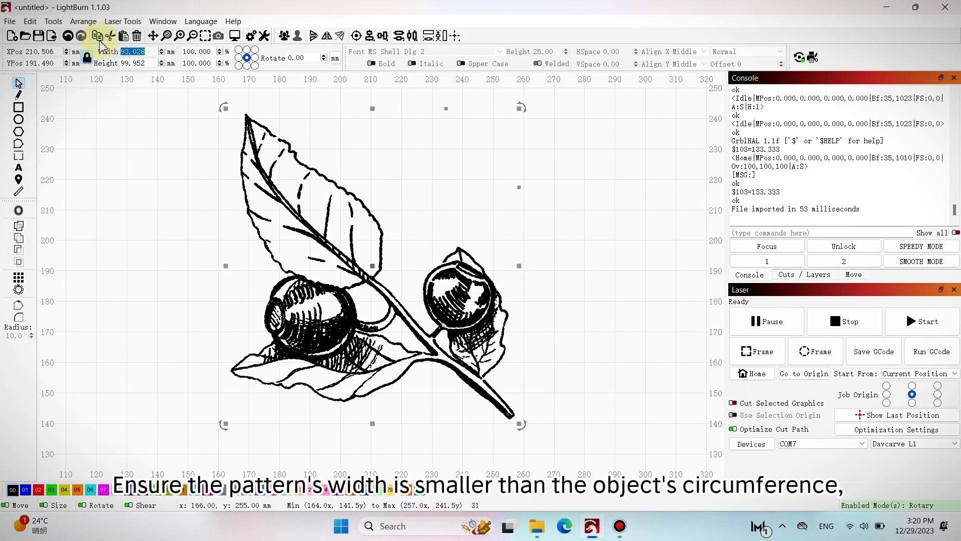
text(50)
key(Return)
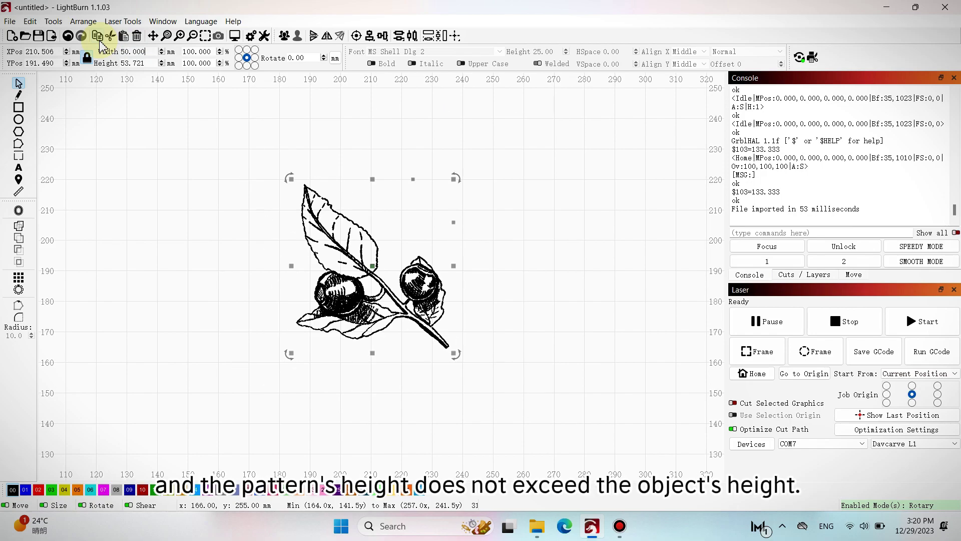
Step: Set the C00 fill layer's line interval to 0.05 mm
click(816, 275)
double_click(838, 106)
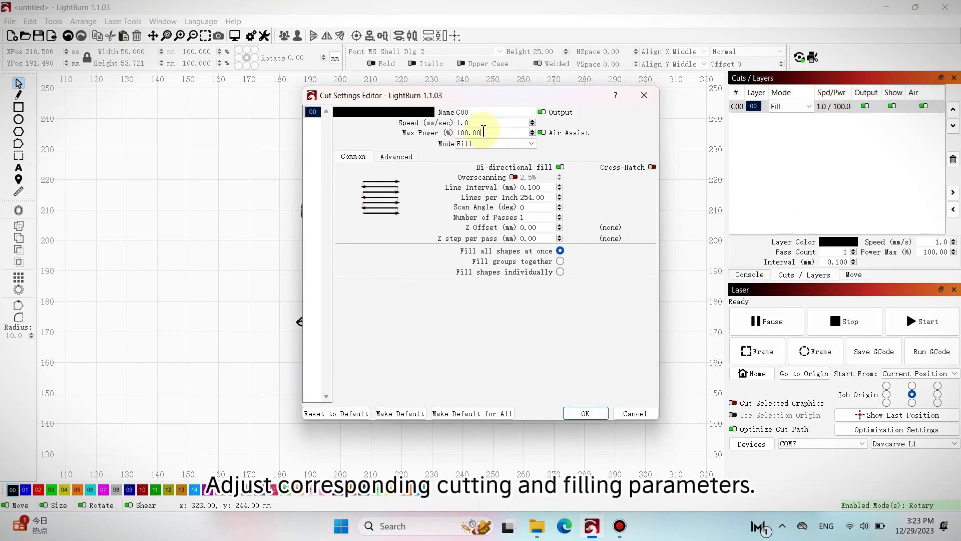
click(518, 184)
text(0.05)
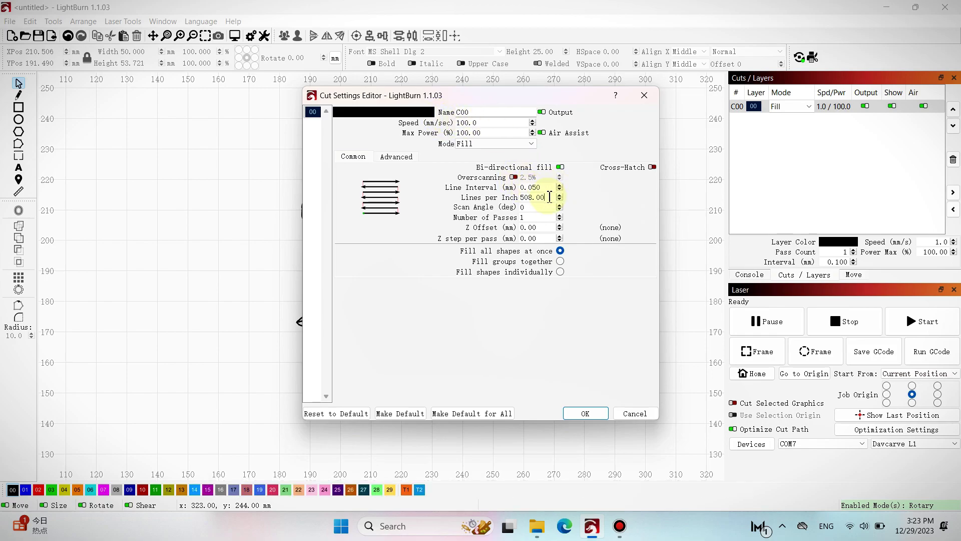
click(585, 413)
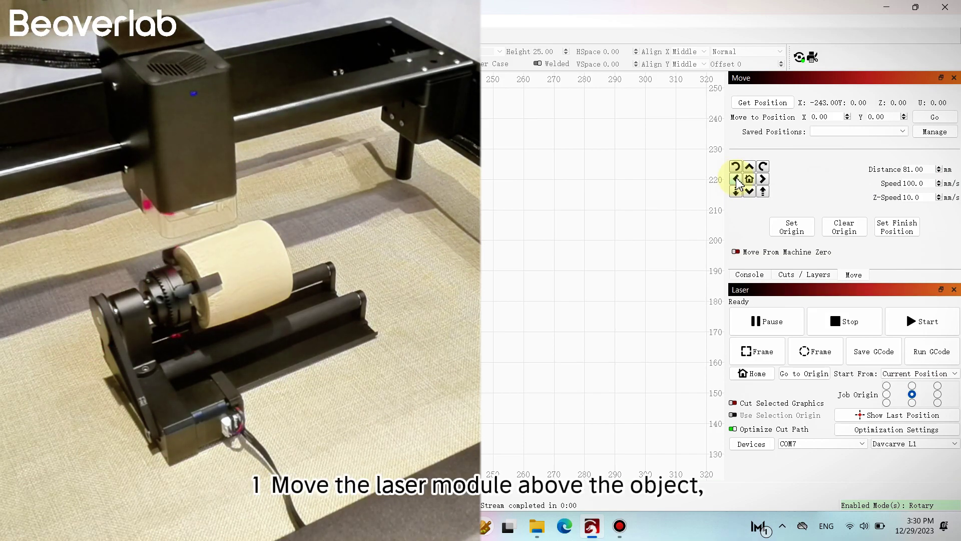
Step: Set the Move panel jog distance to 100 mm, then change it to 1 mm for fine focusing
double_click(915, 169)
text(100)
key(Return)
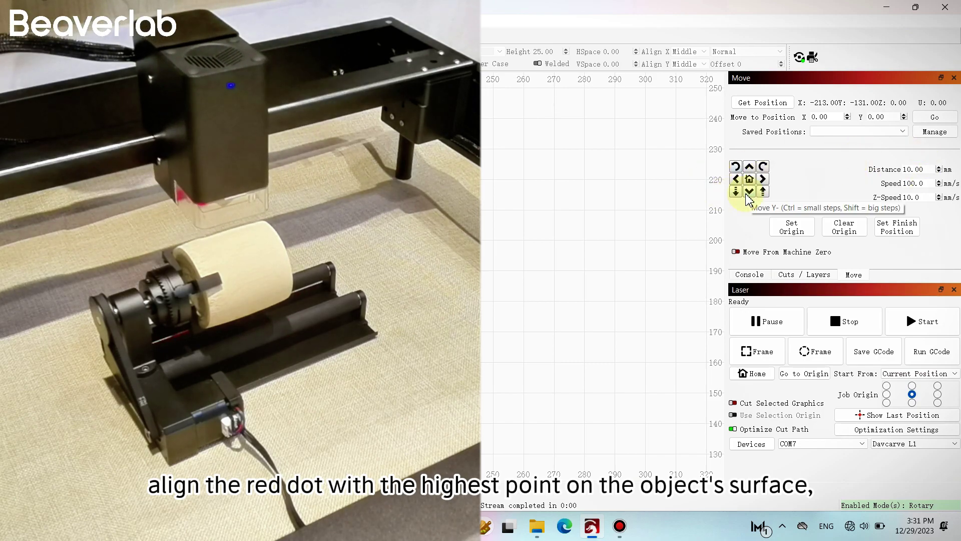
double_click(912, 169)
text(1)
key(Return)
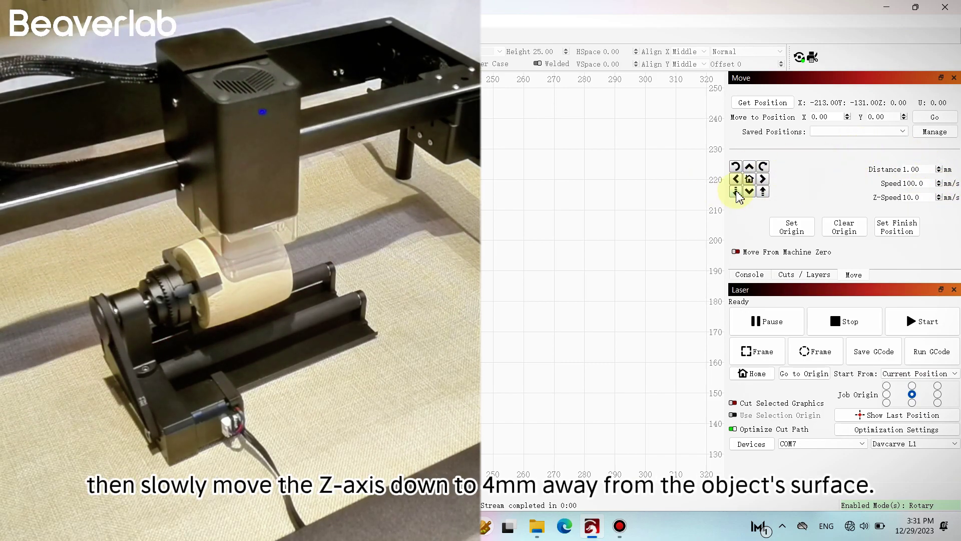